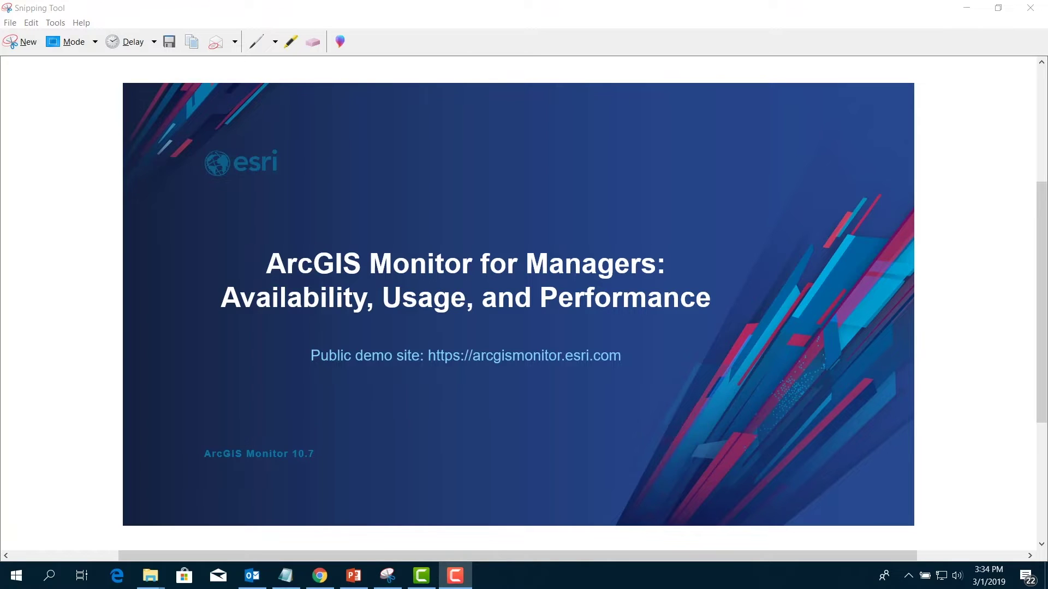
# Minimize the Snipping Tool capture to reveal the ArcGIS Monitor demo site in Chrome
pyautogui.click(967, 8)
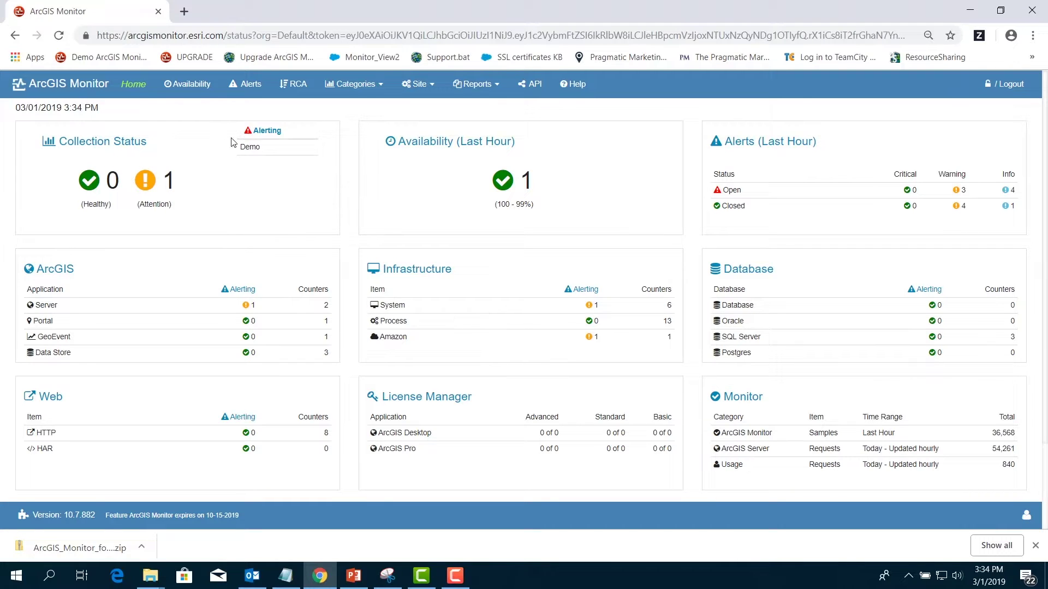
# Open the Availability report, showing the Demo collection at 100.0% for the last hour
pyautogui.click(202, 89)
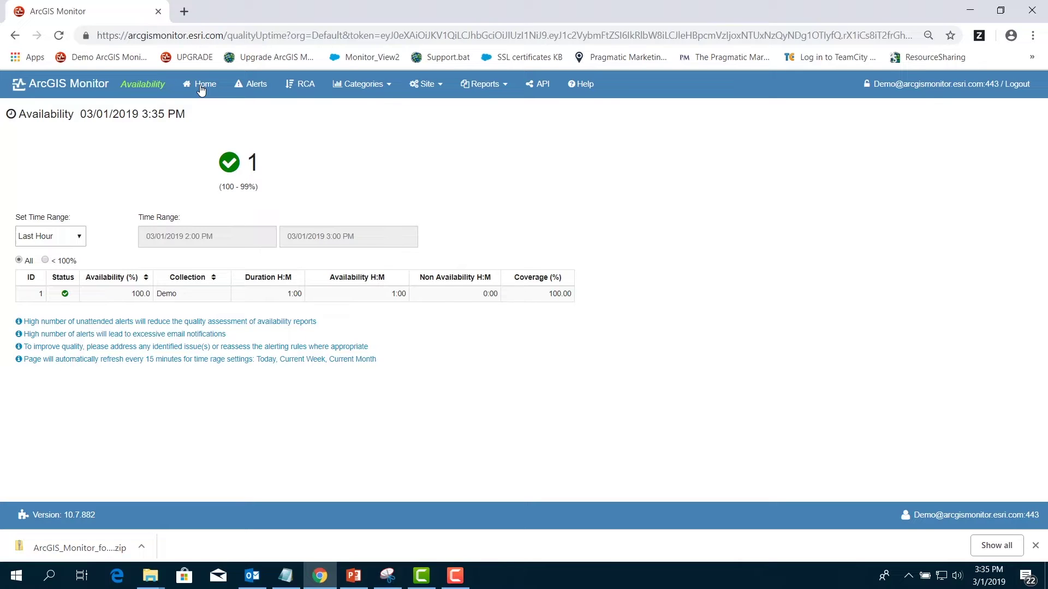
# Set the availability time range to Previous Month, showing Demo at 92.115% with a warning
pyautogui.click(75, 236)
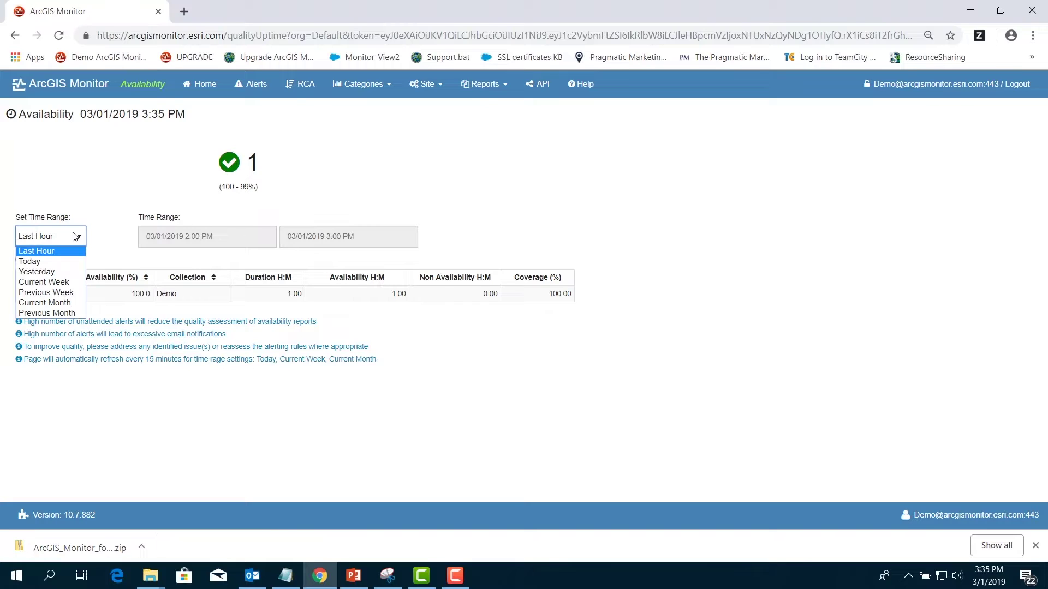
pyautogui.click(38, 313)
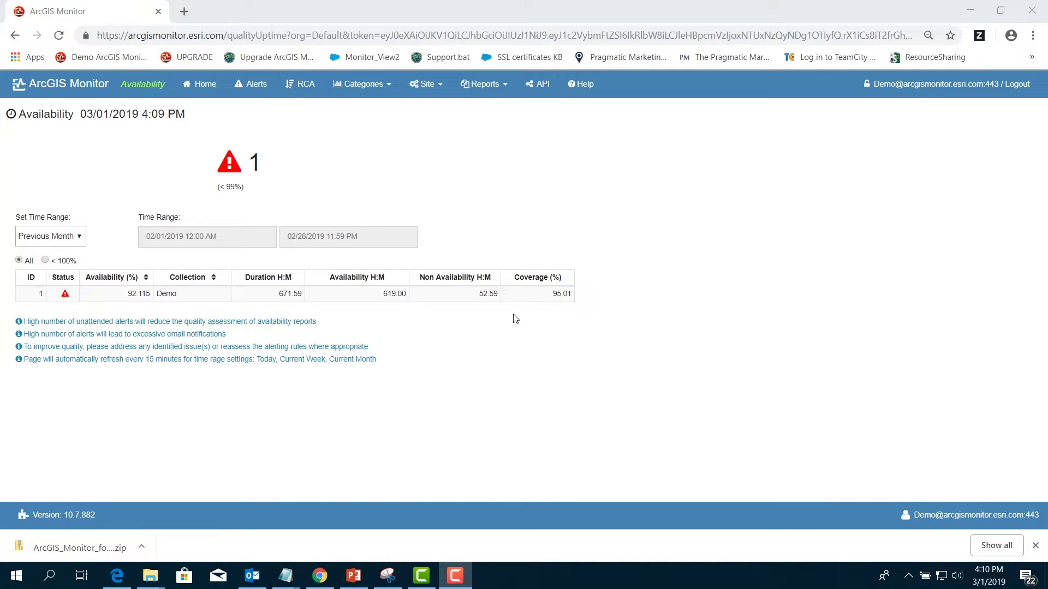
pyautogui.click(362, 83)
# Chart AWS ALB's Tr/Interval ArcGIS Server usage metric over 12 Hours, peaking at 5
pyautogui.click(365, 219)
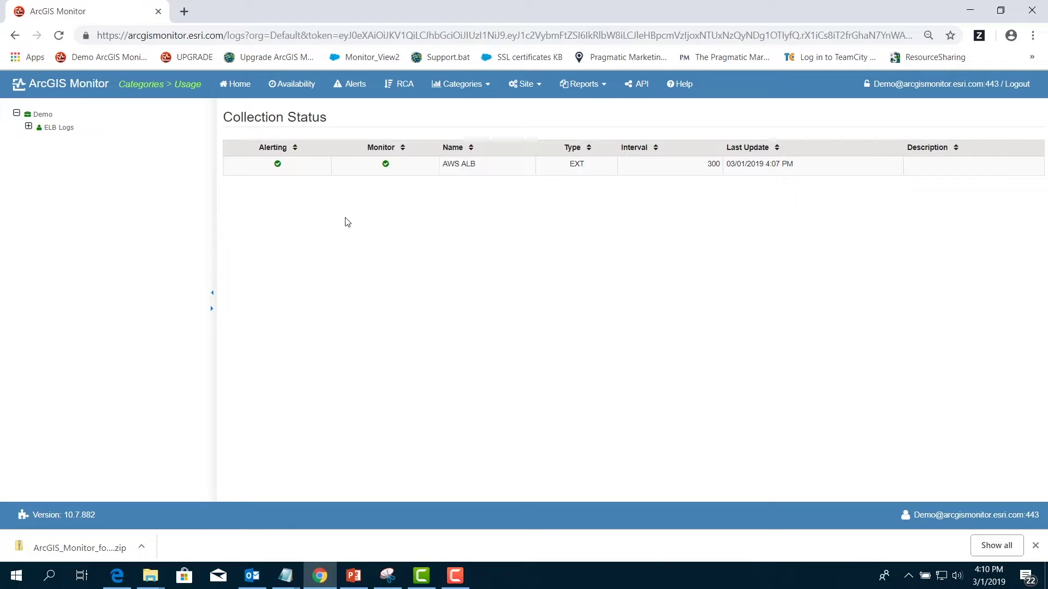
pyautogui.click(29, 126)
pyautogui.click(41, 140)
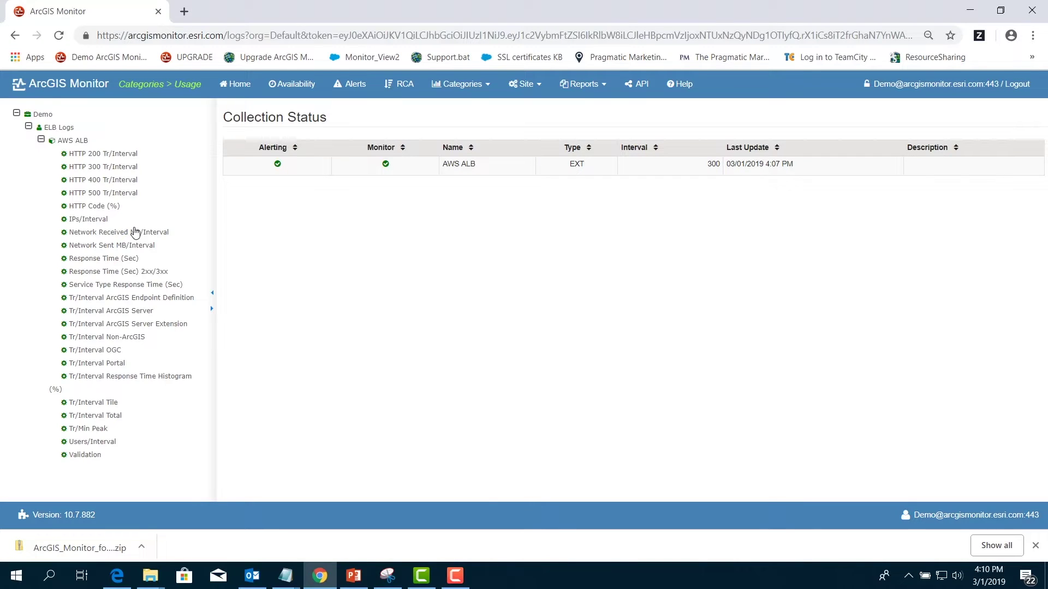
pyautogui.click(127, 315)
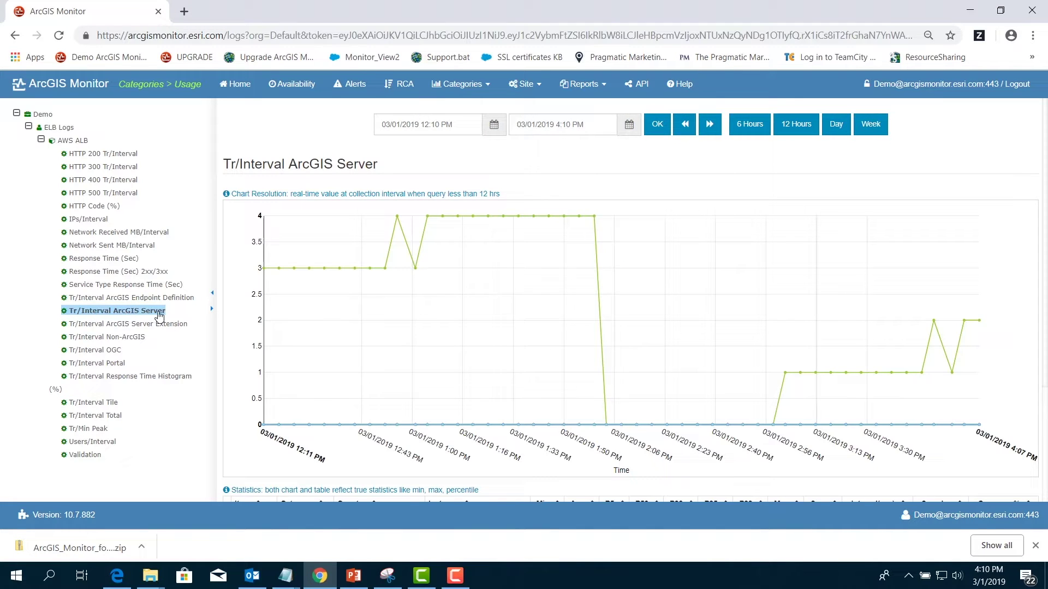
pyautogui.click(799, 130)
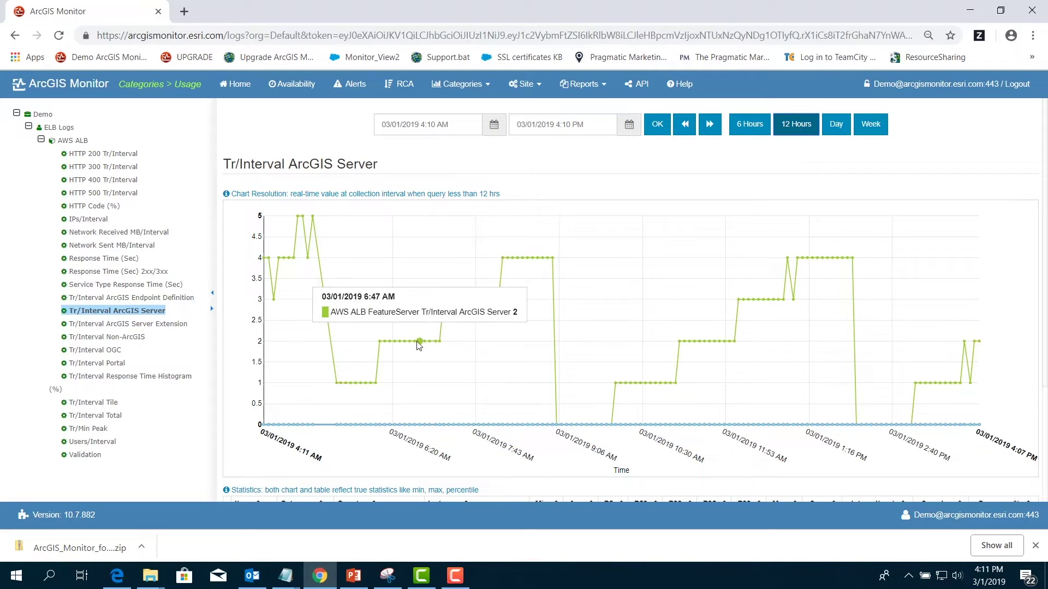
pyautogui.moveTo(521, 255)
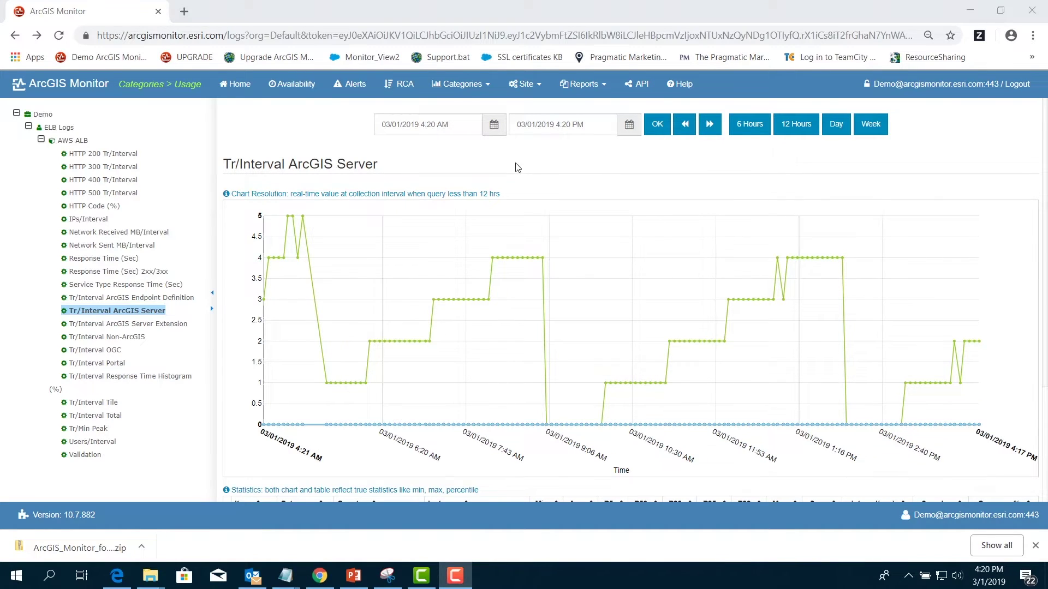
# Open the GeoInfo IP Location map for ELB Logs > AWS ALB
pyautogui.click(460, 83)
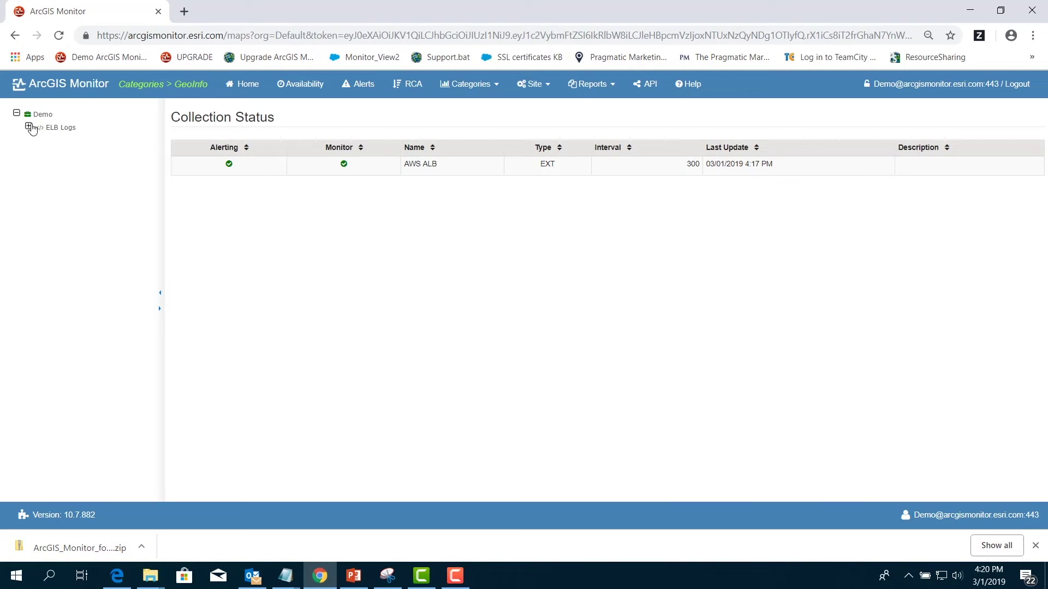
pyautogui.click(29, 126)
pyautogui.click(41, 139)
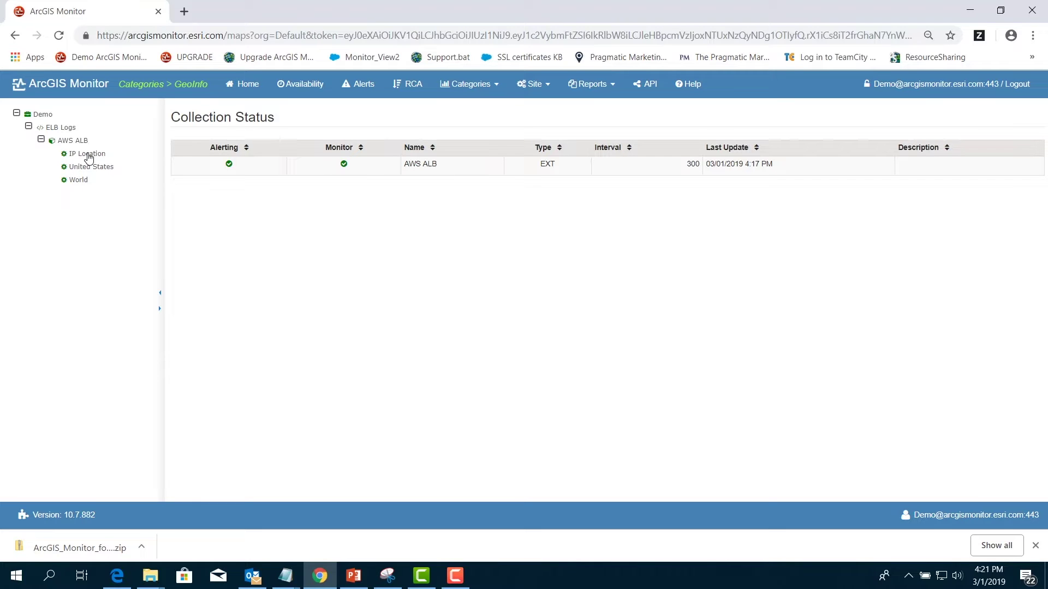
pyautogui.click(87, 154)
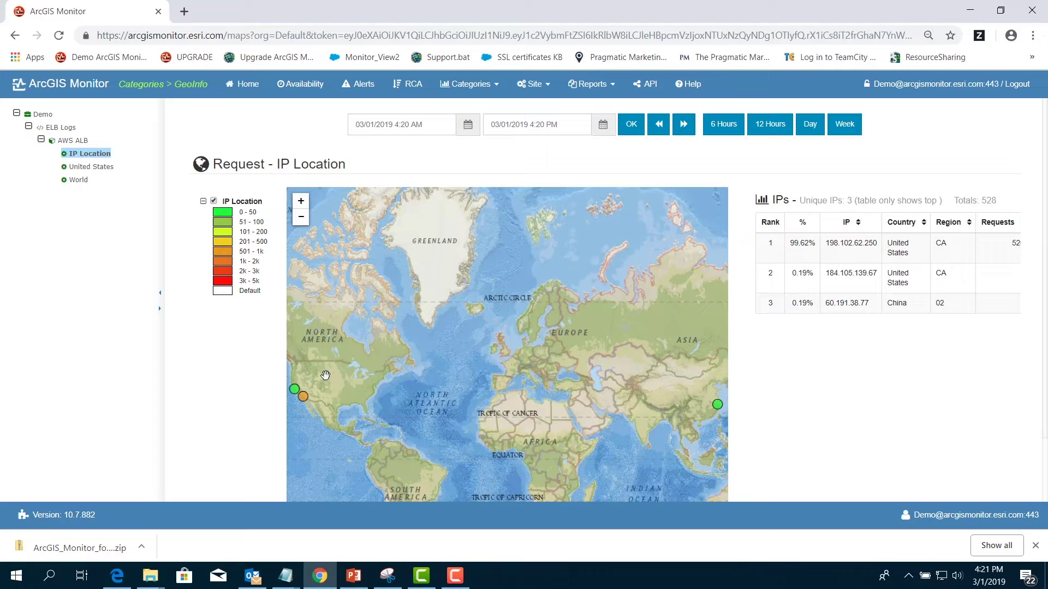
# Zoom and pan the map to centre on the California request locations
pyautogui.scroll(-1, 314, 360)
pyautogui.moveTo(311, 347); pyautogui.dragTo(464, 306)
pyautogui.scroll(2, 465, 307)
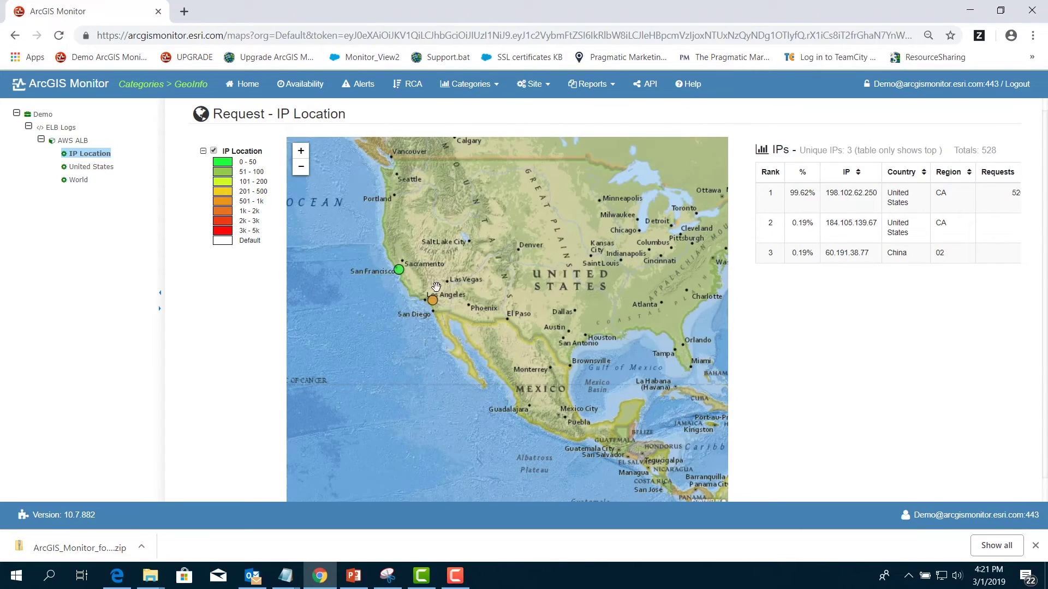
pyautogui.scroll(2, 428, 283)
pyautogui.moveTo(428, 283); pyautogui.dragTo(520, 301)
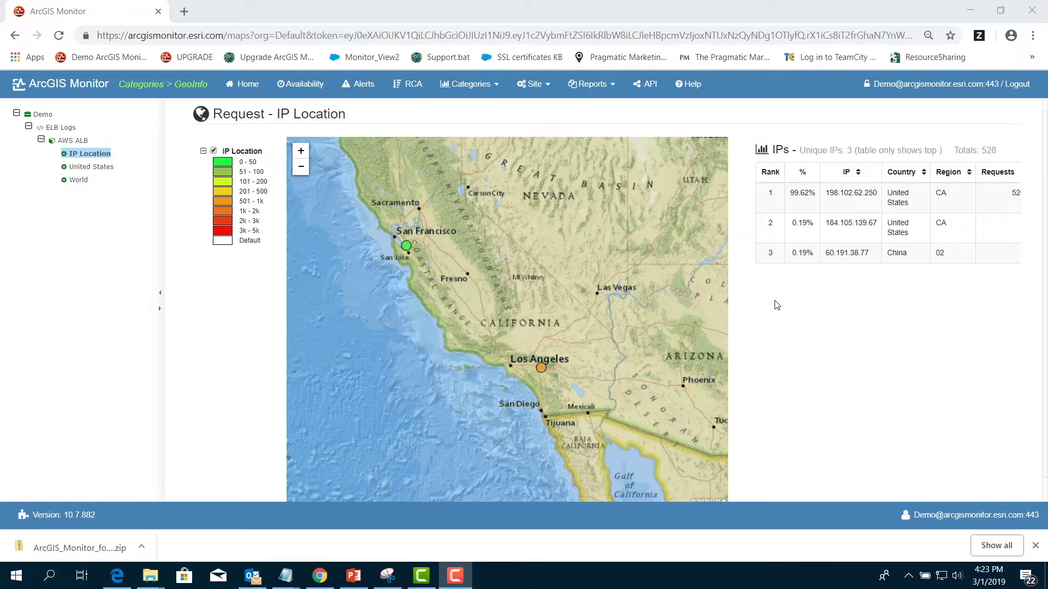
# Chart the Hosting Server's Tr metric under ArcGIS for the past 12 hours, peaking at 9
pyautogui.click(471, 83)
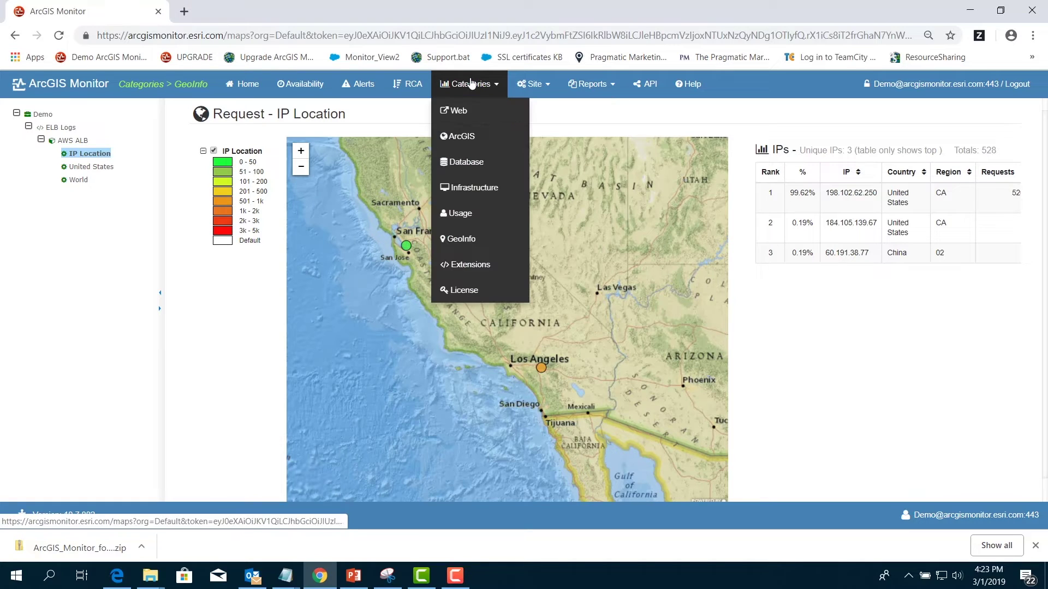
pyautogui.click(480, 140)
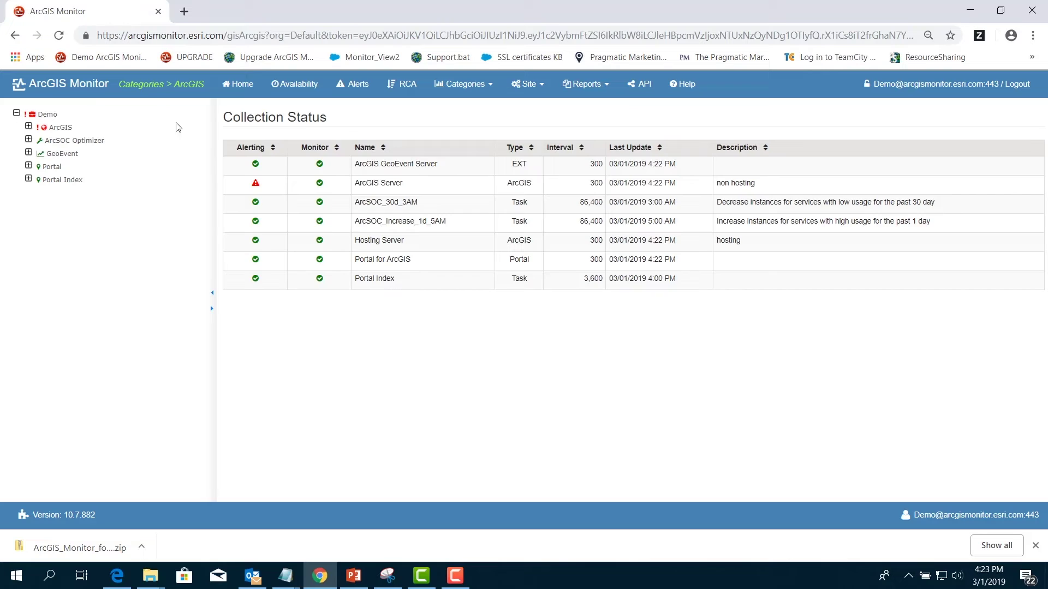
pyautogui.click(29, 126)
pyautogui.click(41, 153)
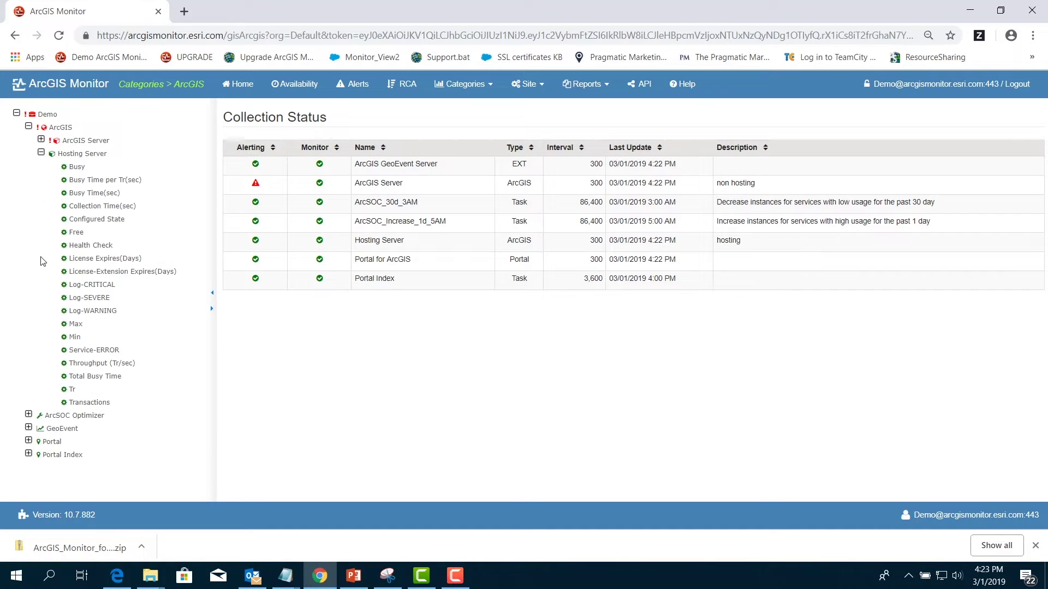
pyautogui.click(74, 390)
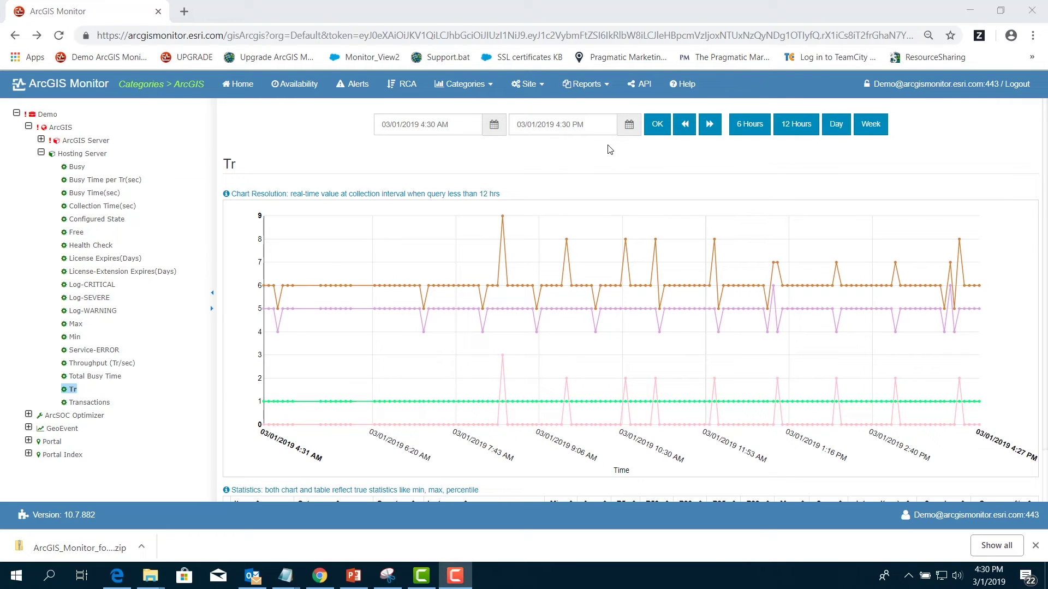
pyautogui.click(585, 84)
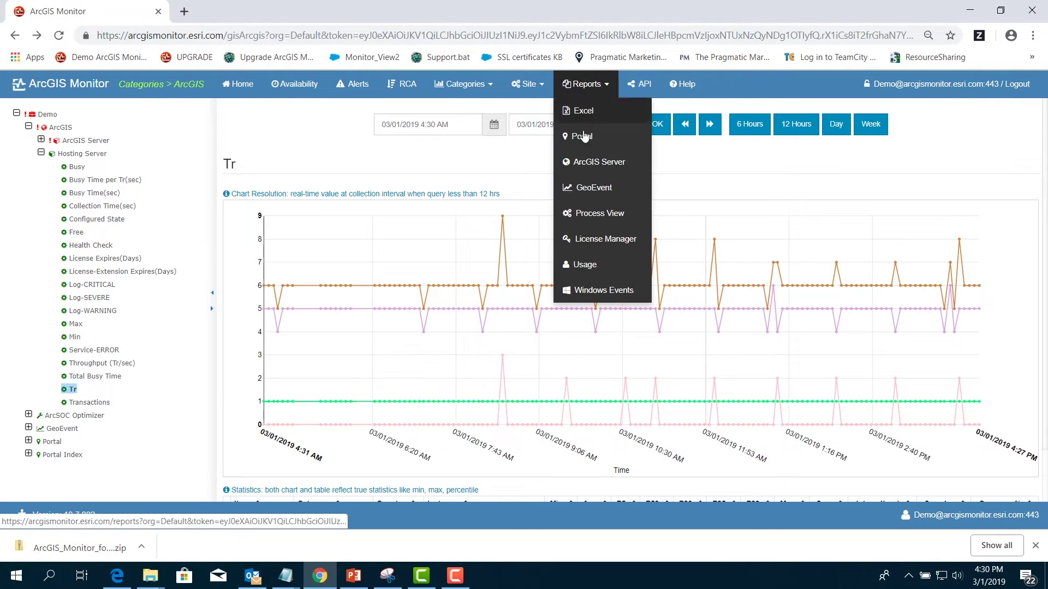
# Run the ArcGIS Server Tr report for today, then rerun it for the Current Week
pyautogui.click(592, 162)
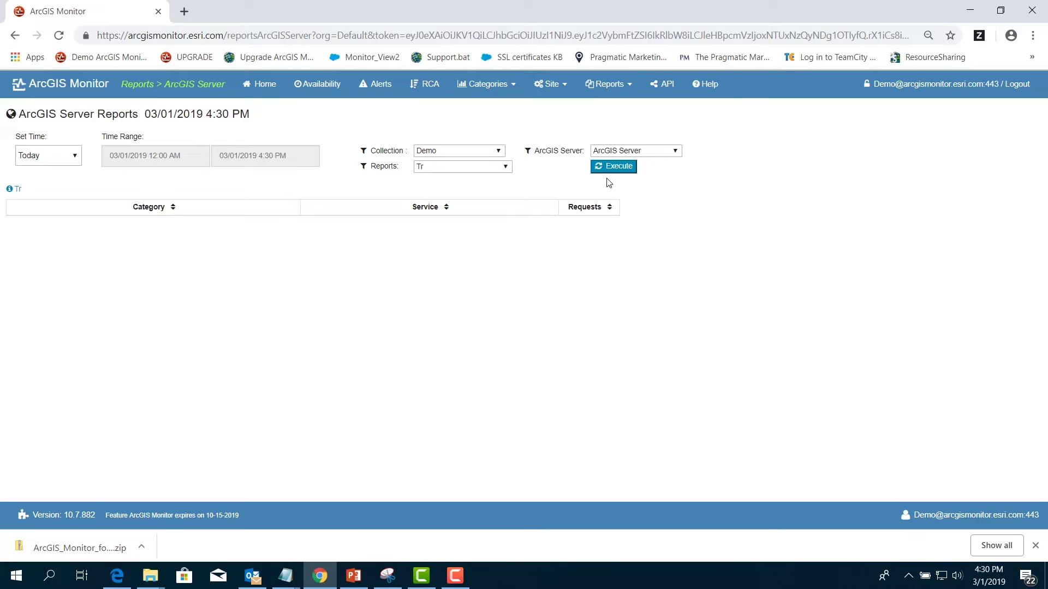
pyautogui.click(622, 171)
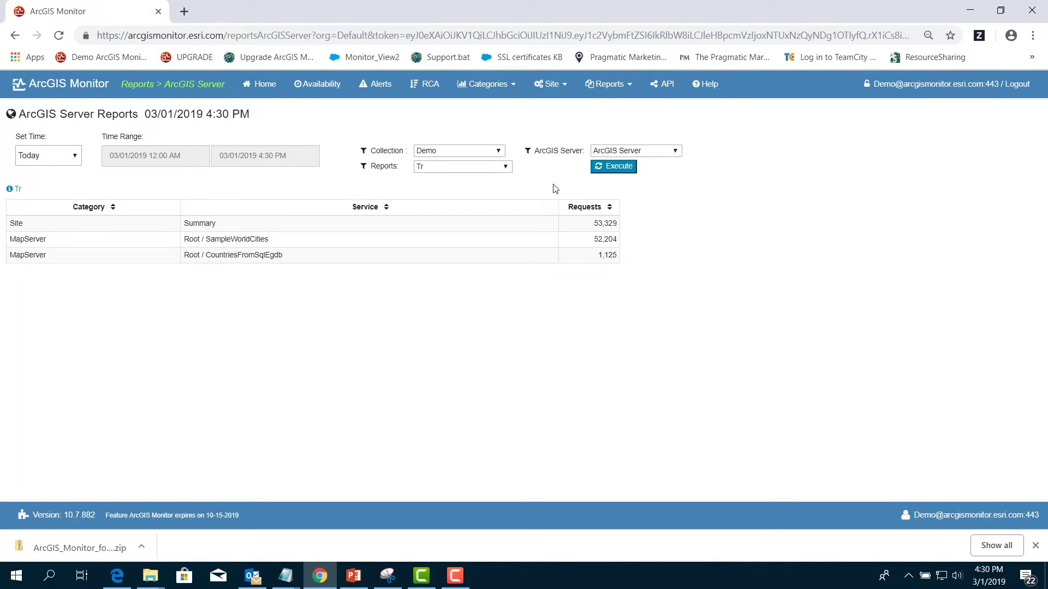
pyautogui.click(76, 157)
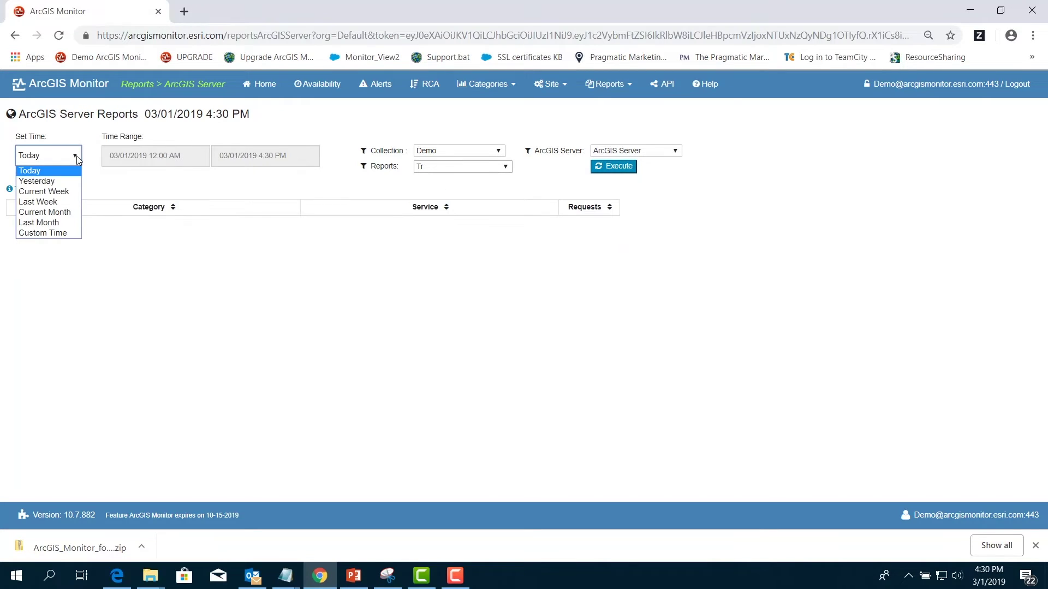
pyautogui.click(76, 190)
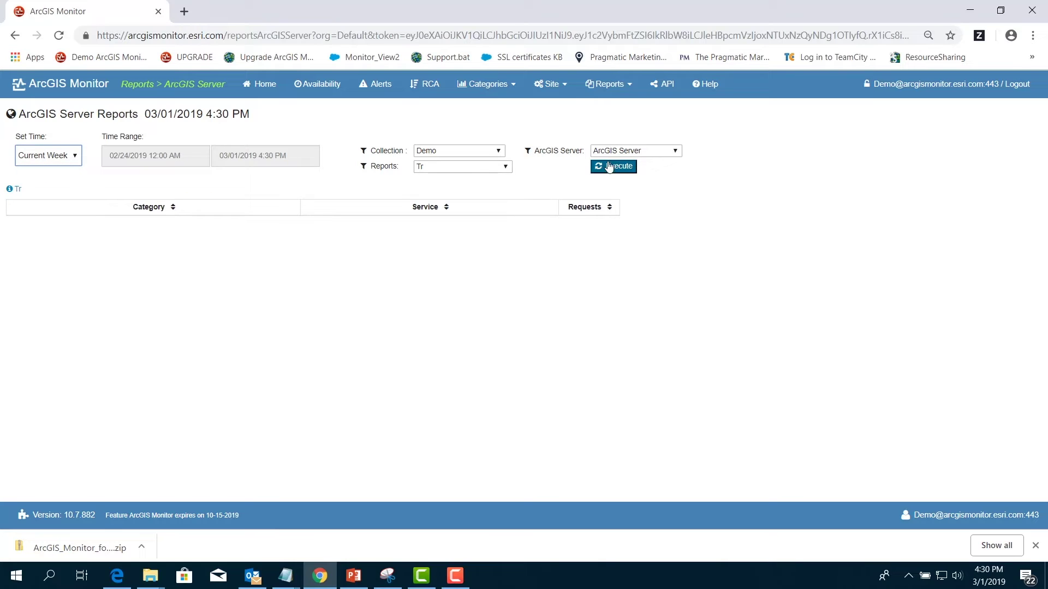
pyautogui.click(613, 166)
# Change the report time period to Custom Time, starting 02/24/2019
pyautogui.click(64, 156)
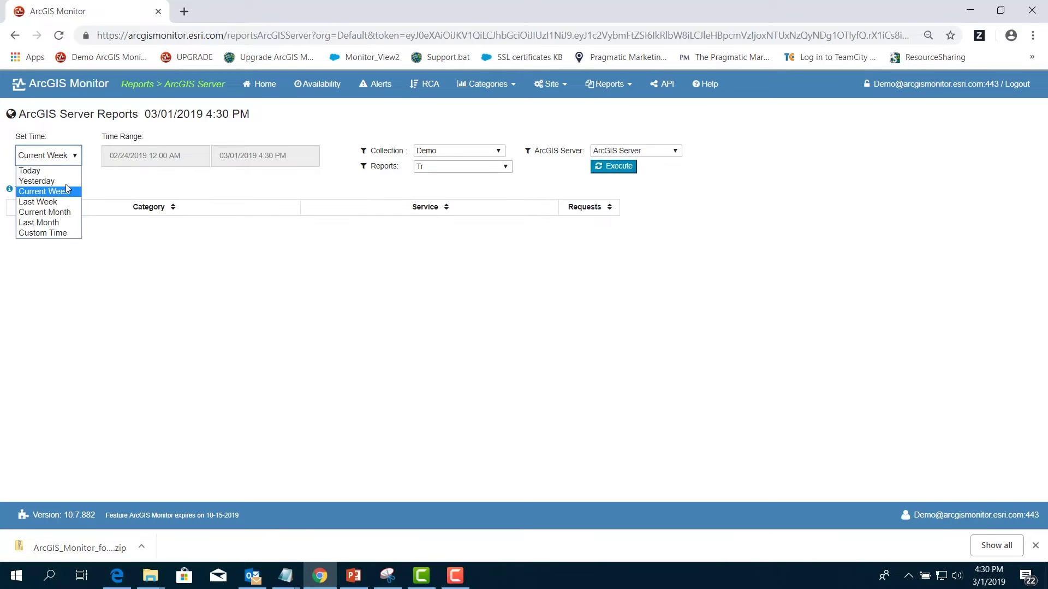
pyautogui.click(72, 234)
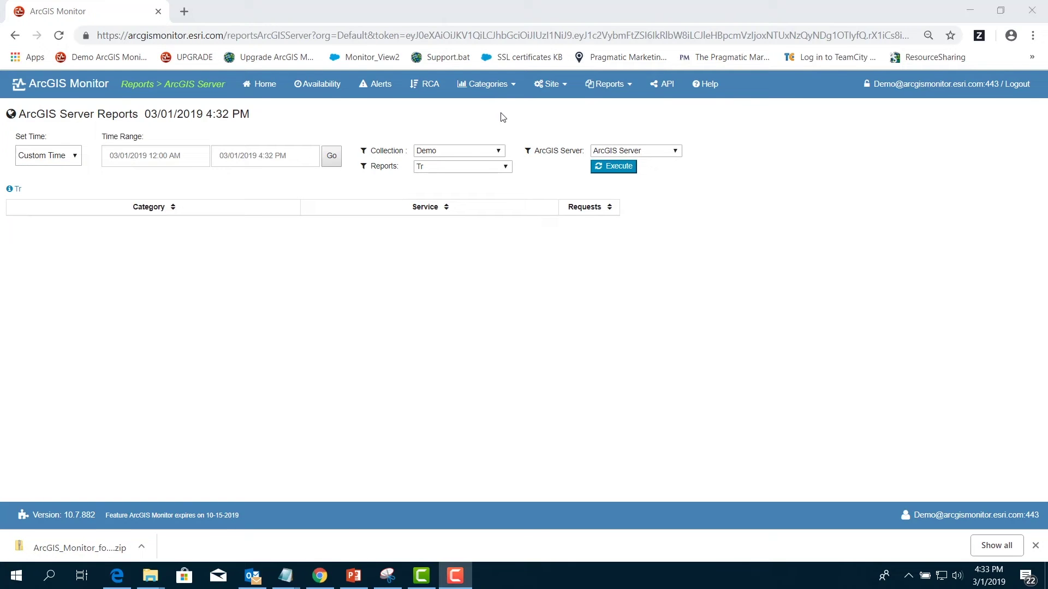
pyautogui.click(497, 88)
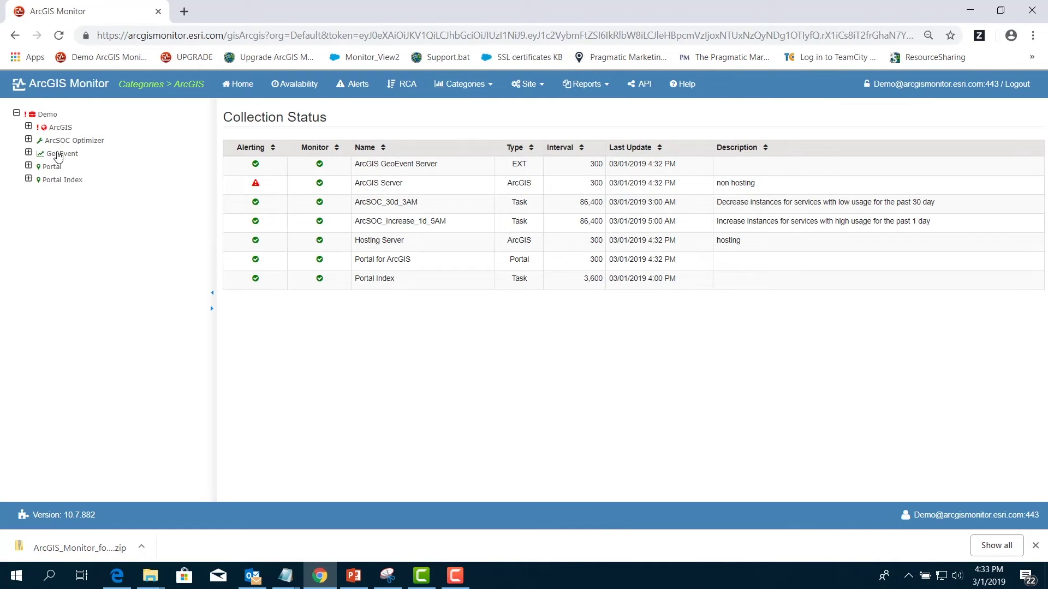
# Chart the Hosting Server's Busy Time(sec) metric for the past four hours
pyautogui.click(28, 126)
pyautogui.click(41, 153)
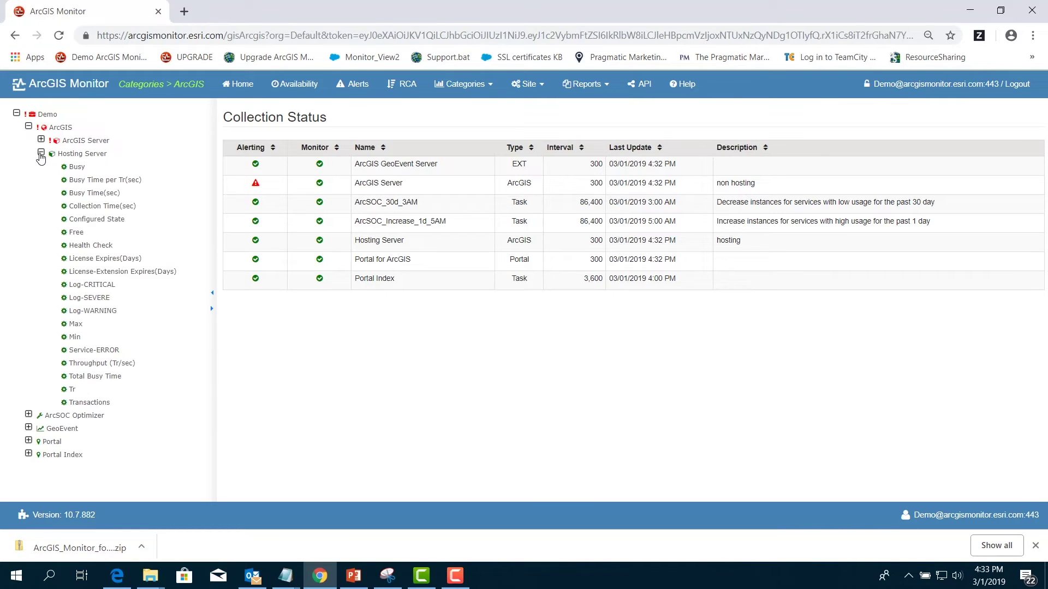
pyautogui.click(82, 193)
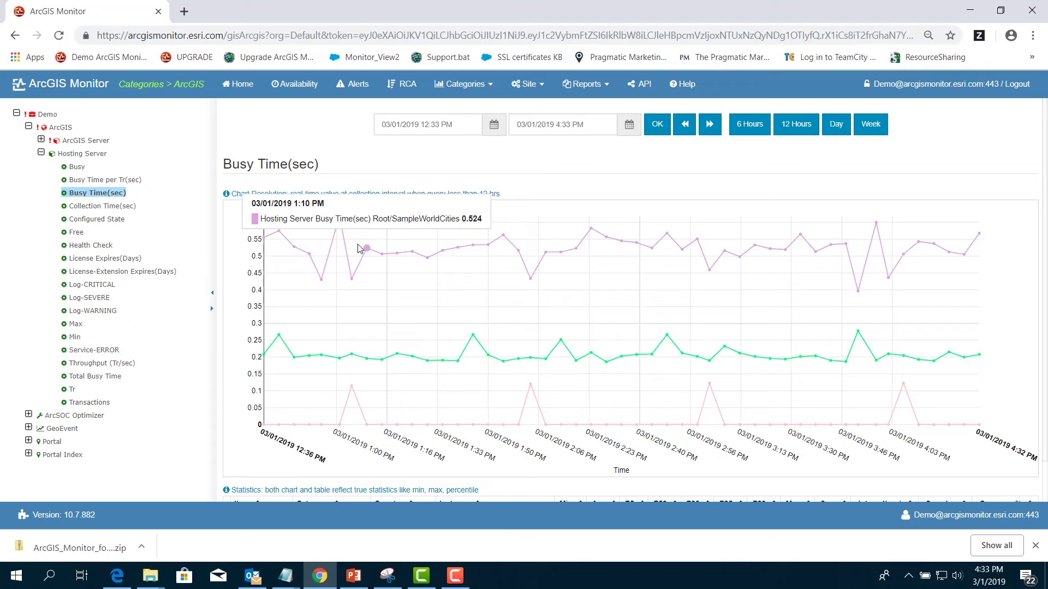
# Switch to the Usage category and expand ELB Logs > AWS ALB to list its metrics
pyautogui.click(464, 85)
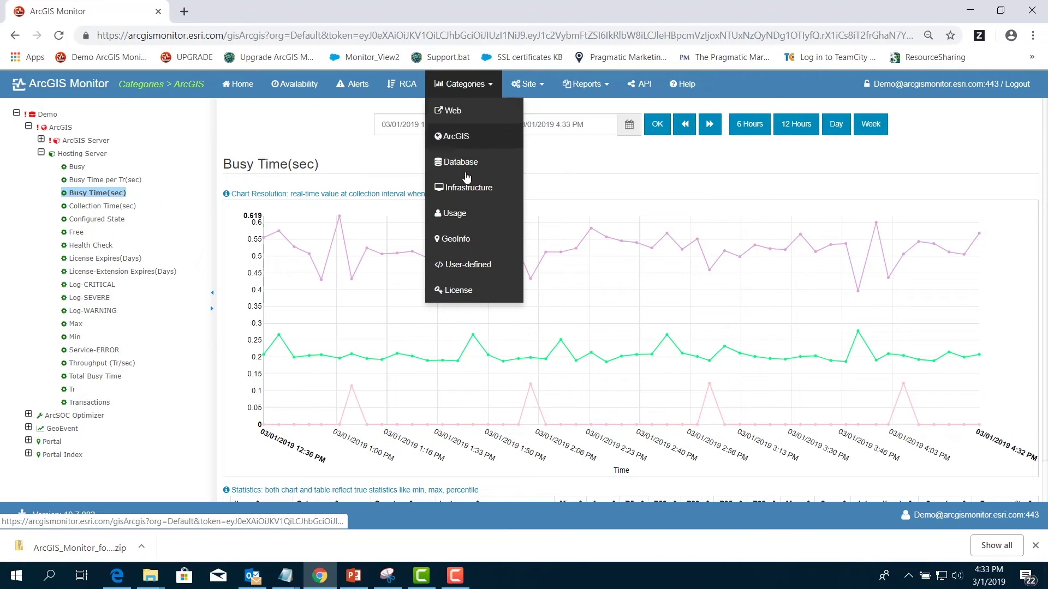
pyautogui.click(465, 217)
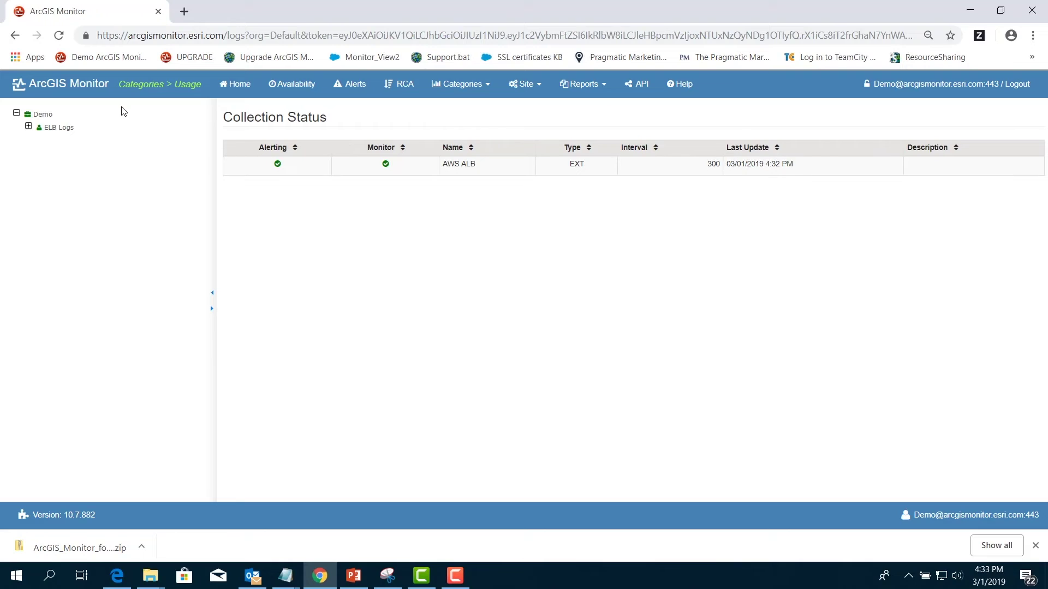
pyautogui.click(29, 127)
pyautogui.click(41, 141)
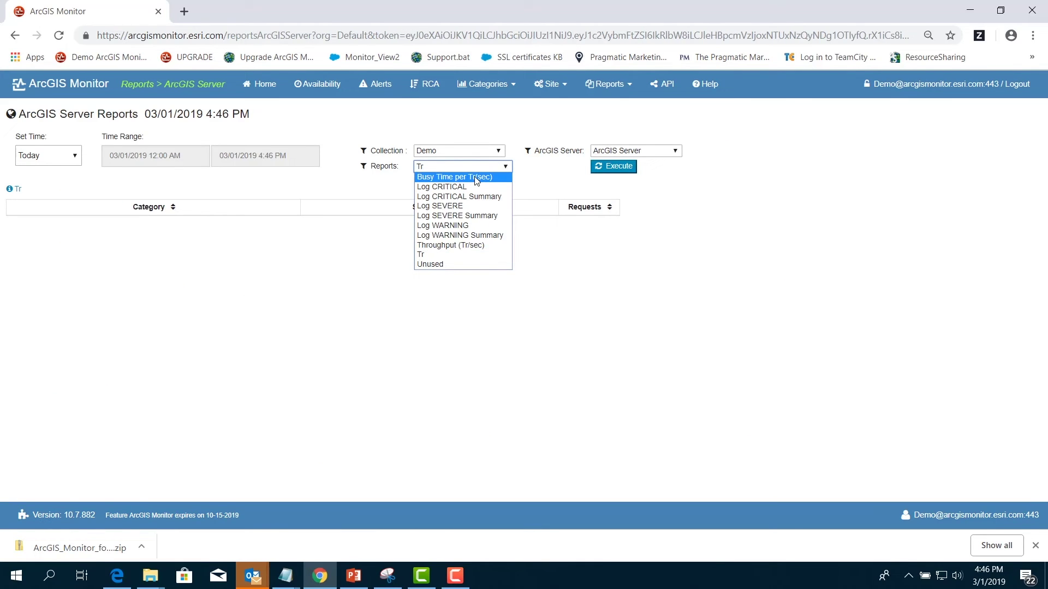
# Run today's Busy Time per Tr(sec) report: CountriesFromSqlEgdb 0.43 sec, SampleWorldCities 0.11 sec
pyautogui.click(476, 180)
pyautogui.click(629, 169)
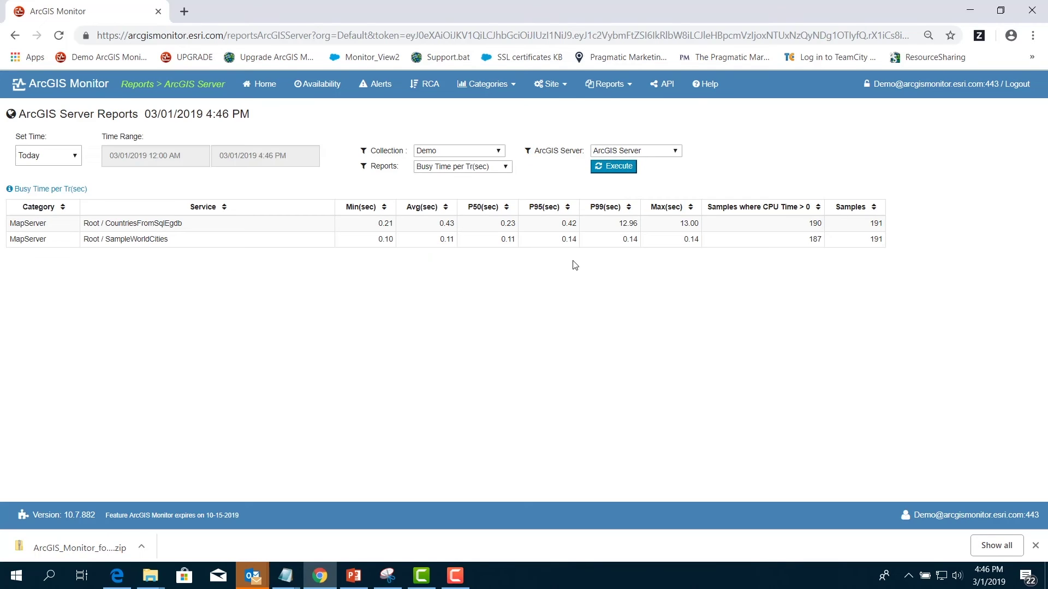